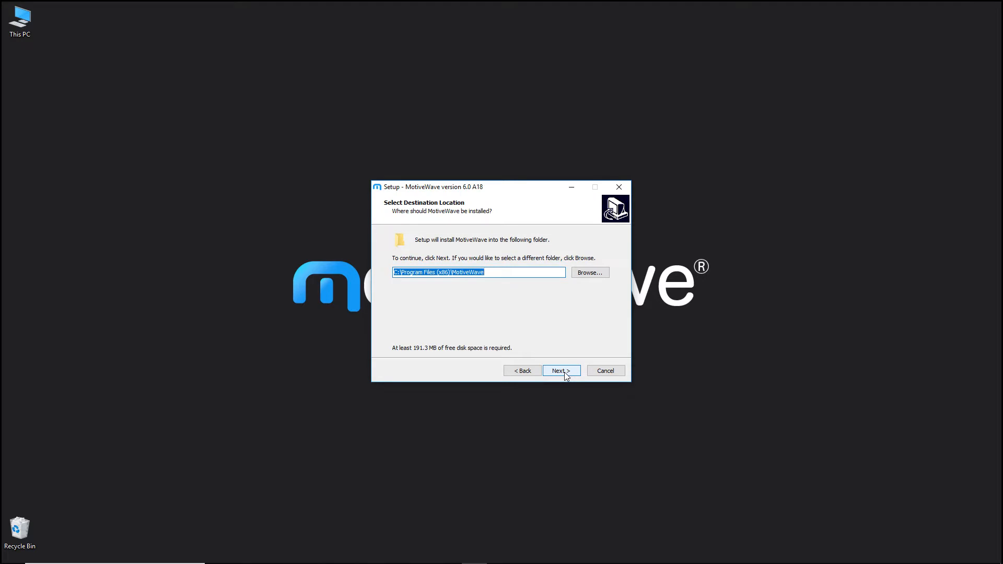
- Install MotiveWave in the default folders with a desktop shortcut, then finish setup with the readme option off and launching on
left_click(560, 371)
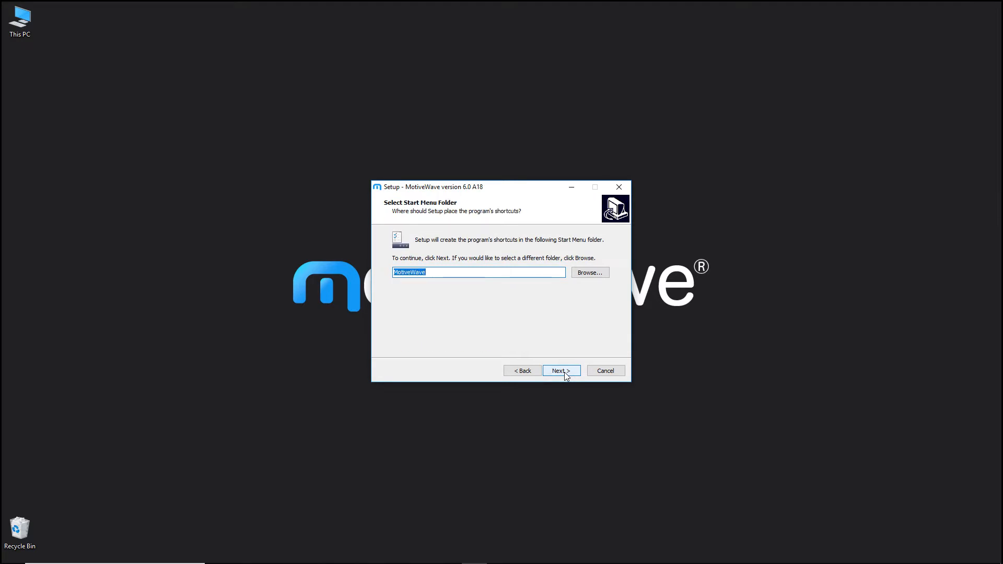
left_click(561, 371)
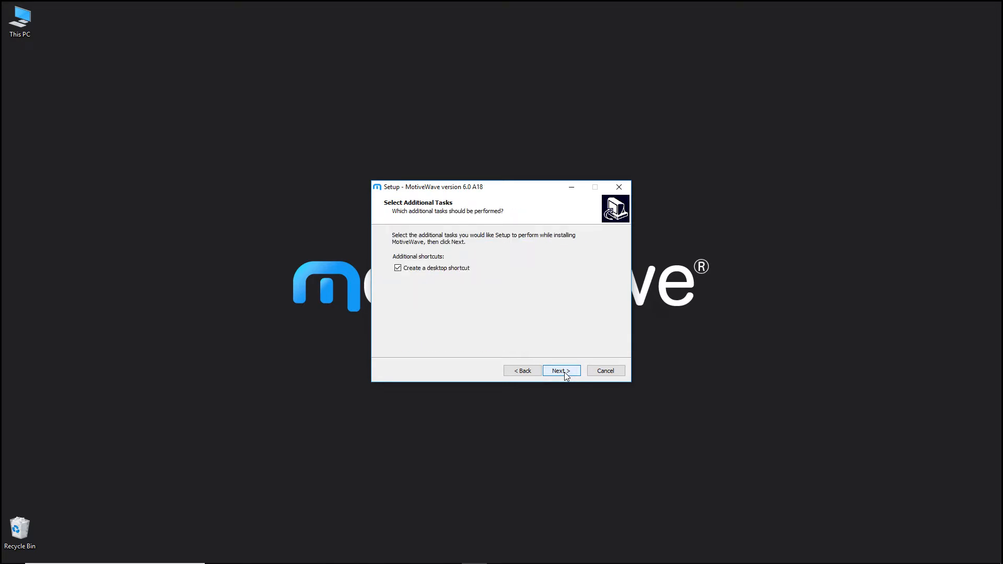
left_click(565, 372)
left_click(565, 371)
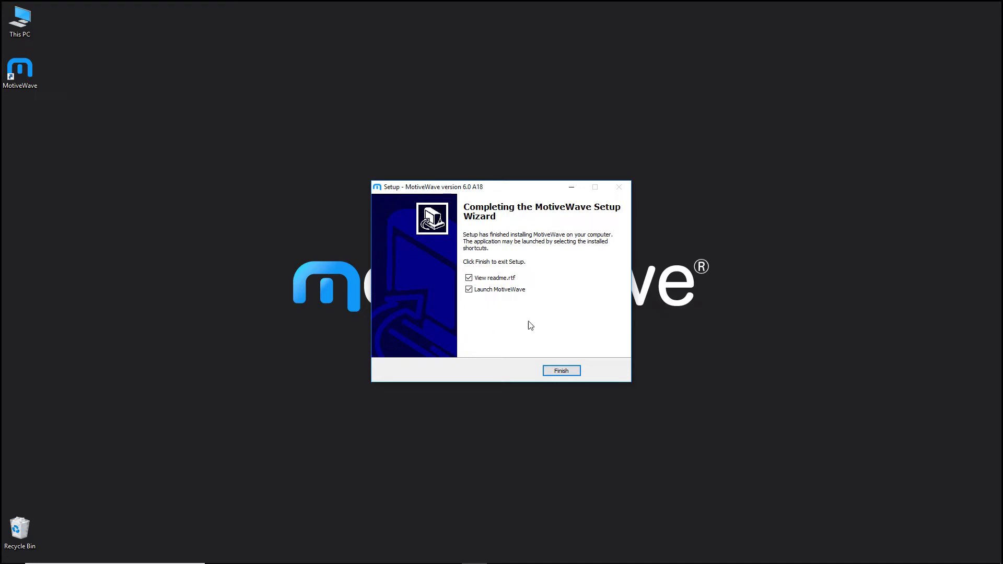
left_click(469, 279)
left_click(561, 371)
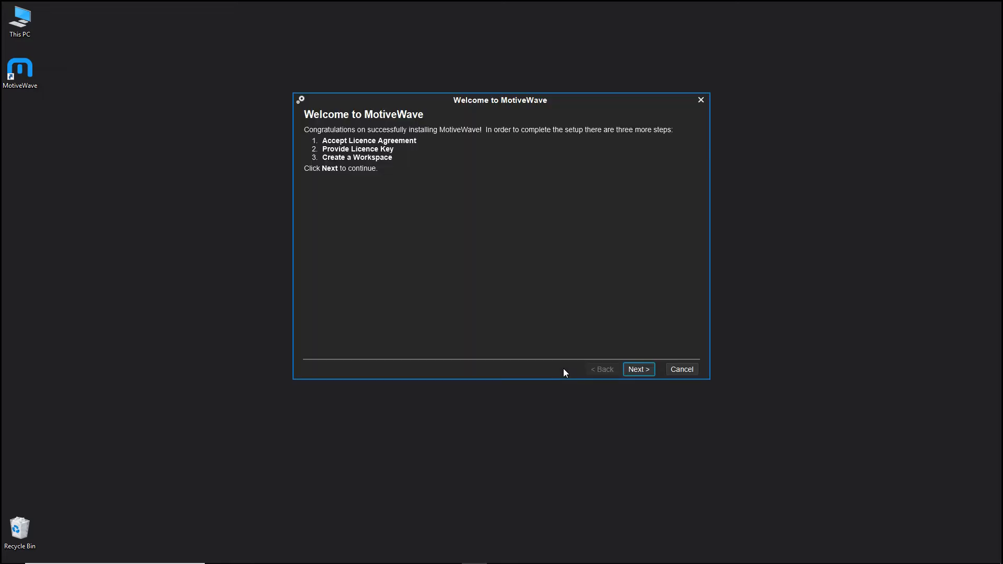
- Proceed past the welcome page, look over the licence agreement and accept its terms
left_click(637, 372)
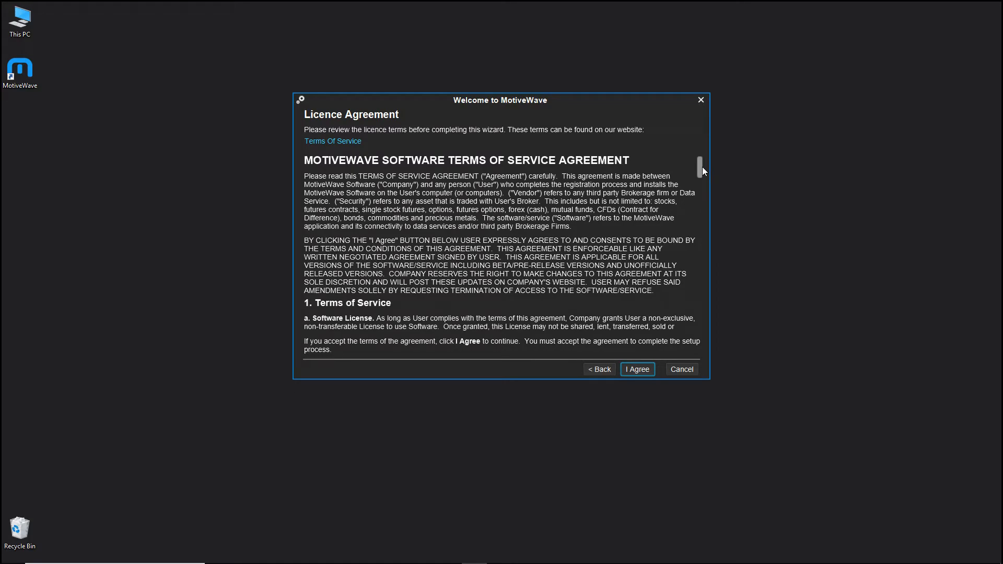
mouse_move(701, 160)
left_mouse_down()
mouse_move(694, 316)
mouse_move(704, 150)
left_mouse_up()
left_click(636, 369)
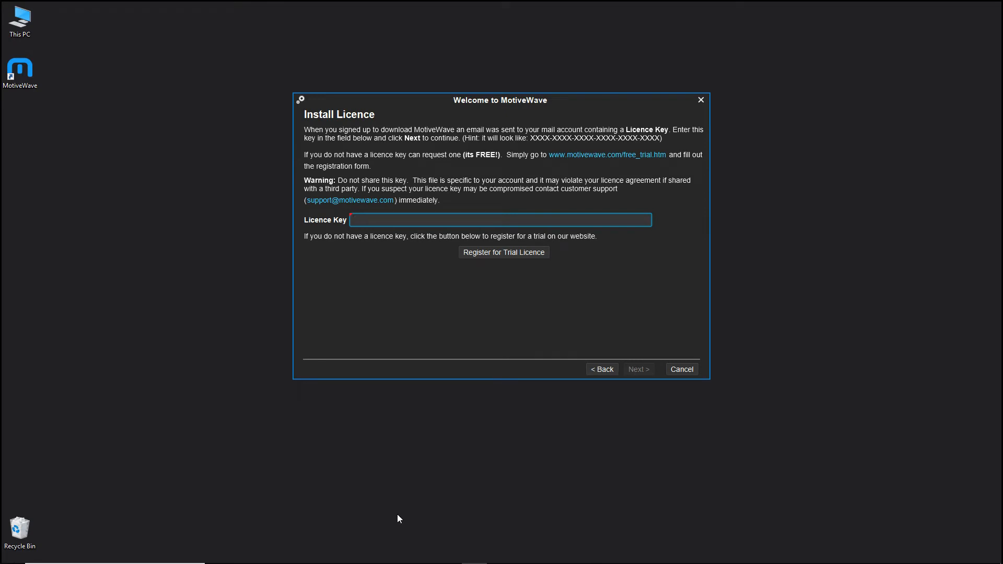
- Copy the licence key from the Notepad message, paste it into the Licence Key field and submit it
left_click(422, 556)
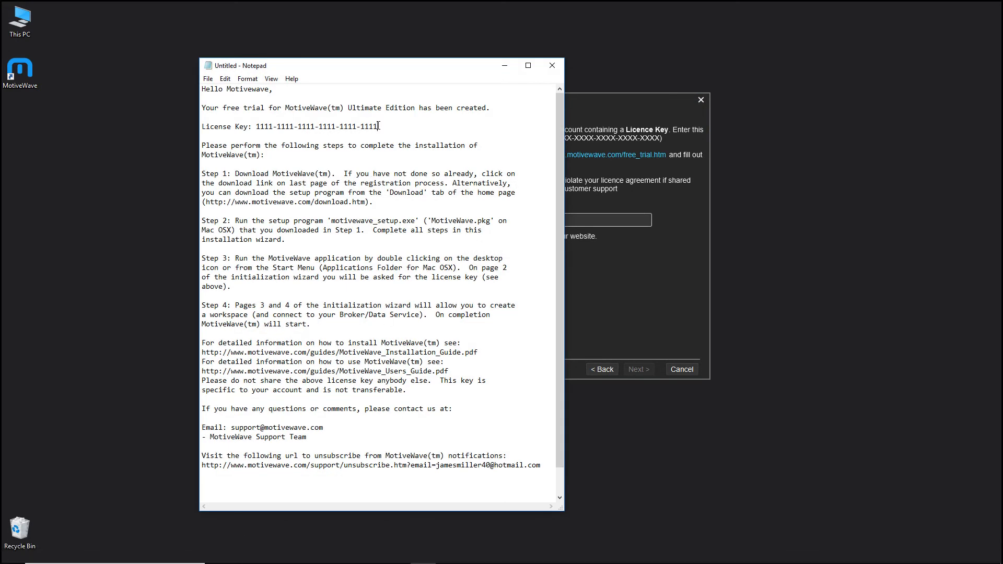
left_click_drag(379, 126, 257, 122)
key("ctrl+c")
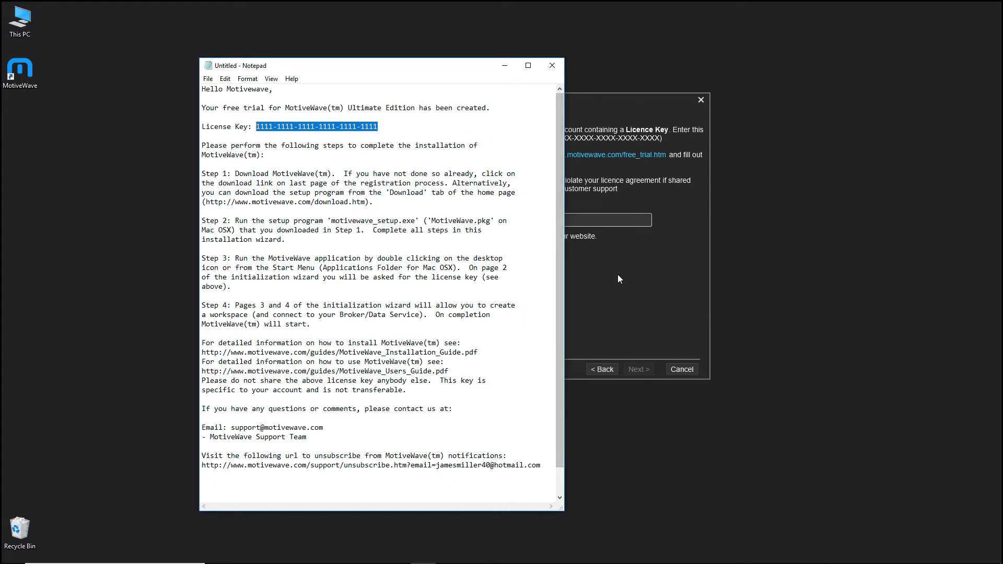
left_click(637, 282)
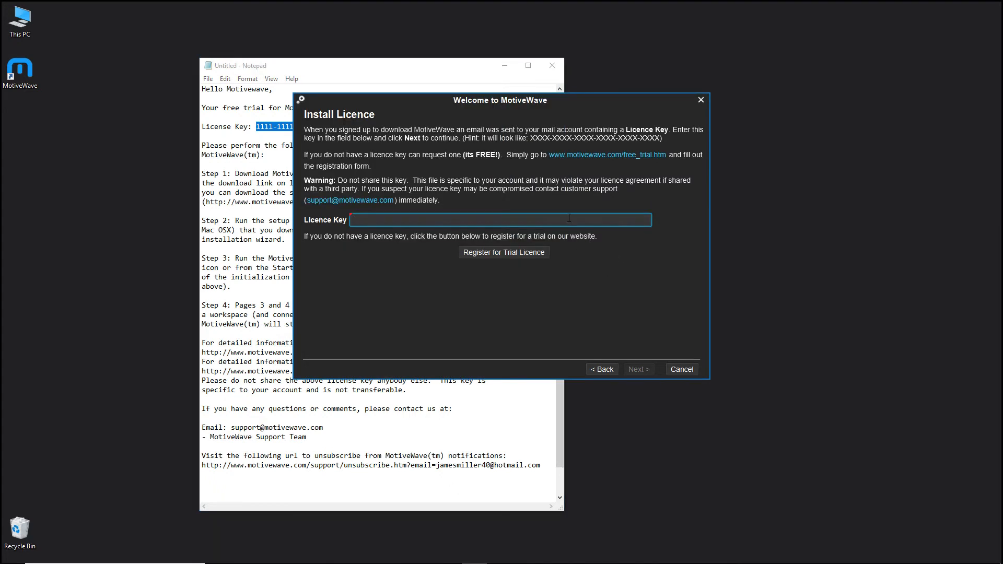
key("ctrl+v")
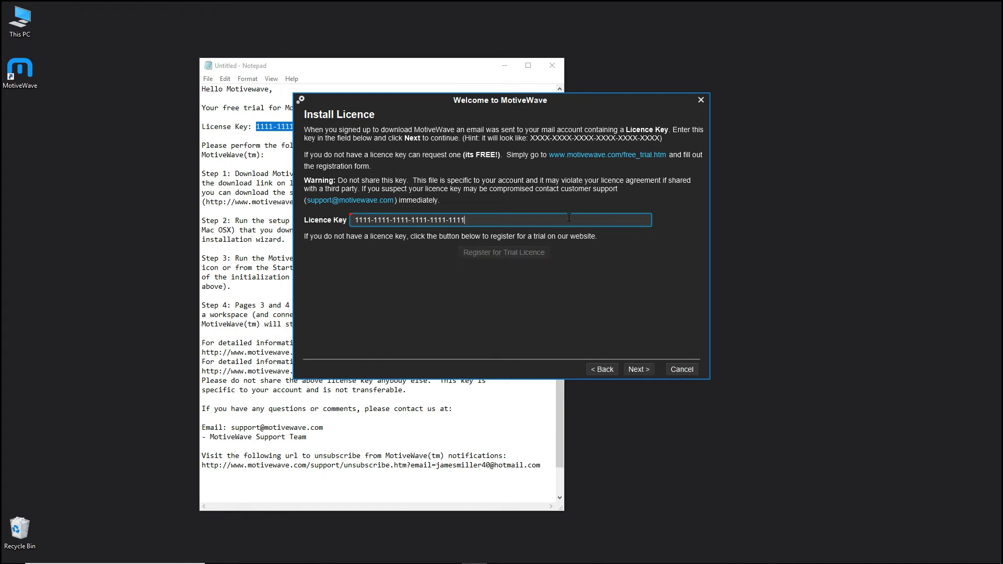
left_click(638, 369)
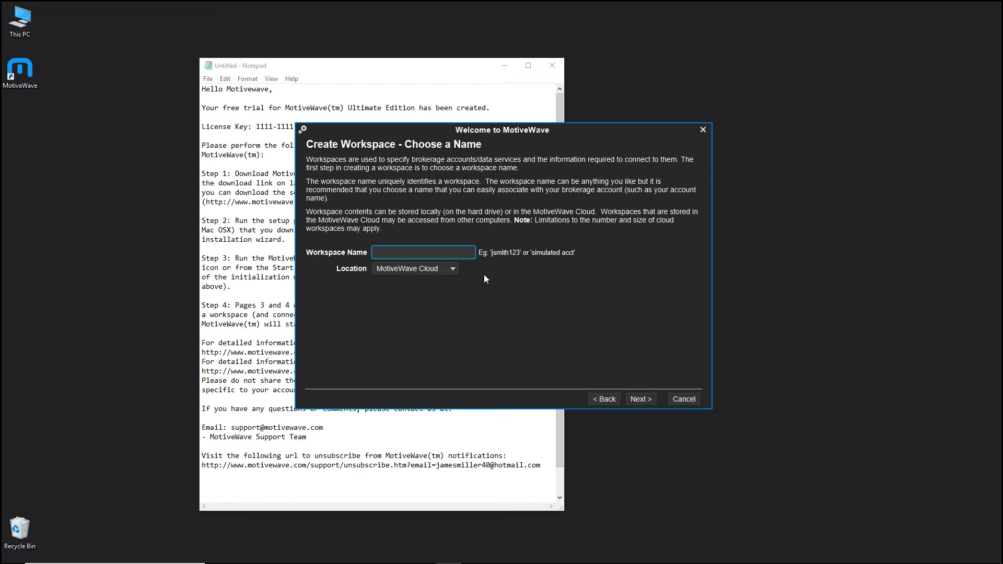
- Name the new workspace Google, keep its location as MotiveWave Cloud and continue to the service selection
left_click(453, 269)
left_click(454, 269)
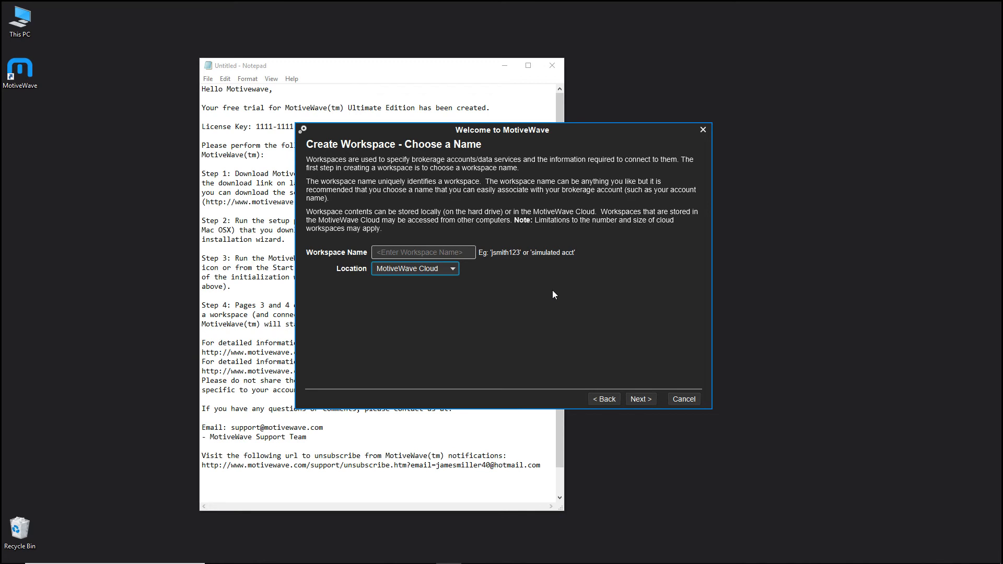
left_click(458, 254)
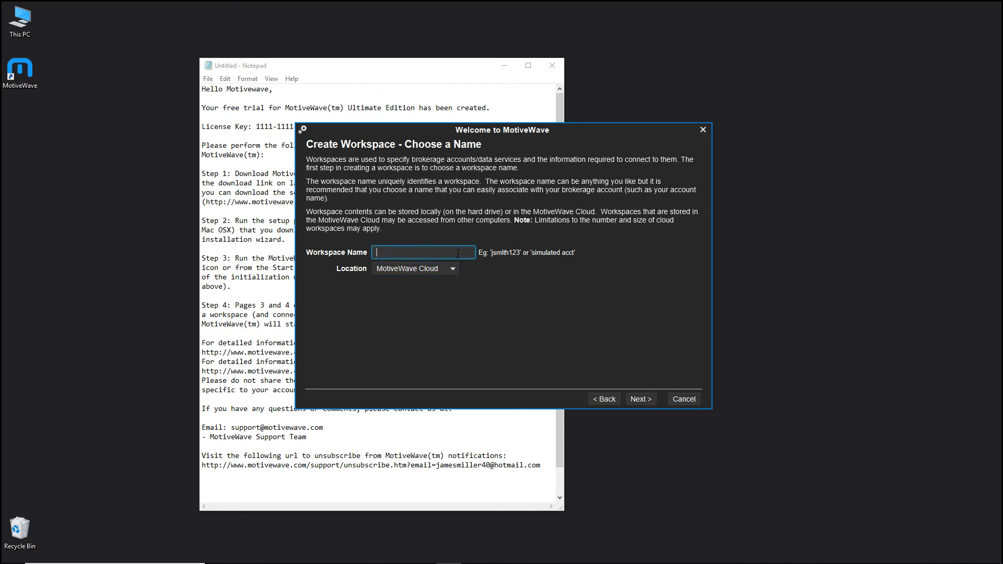
type("Google")
left_click(629, 399)
left_click(504, 387)
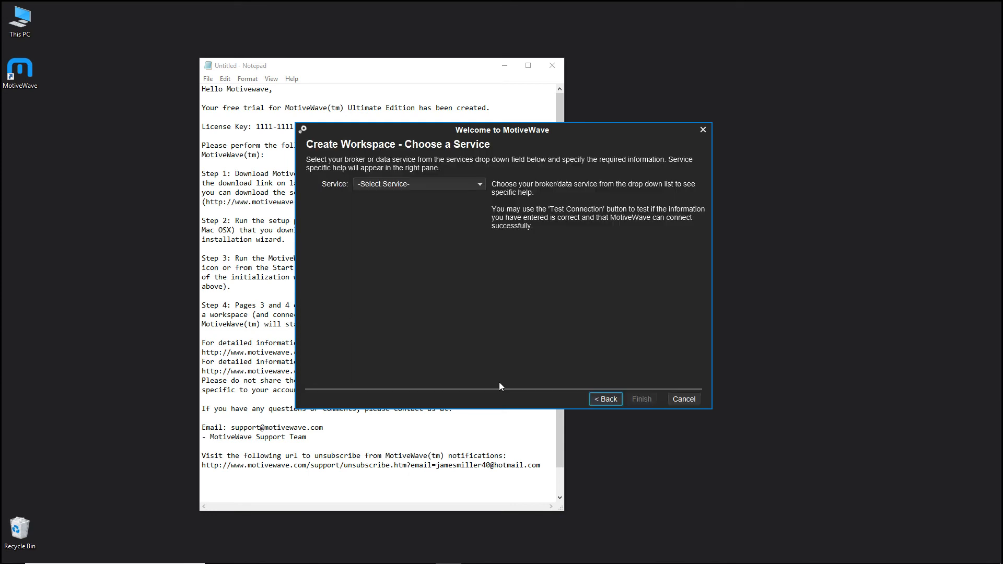
- Choose Google/Yahoo as the workspace's data service, accept its disclaimer and finish creating the workspace
left_click(428, 187)
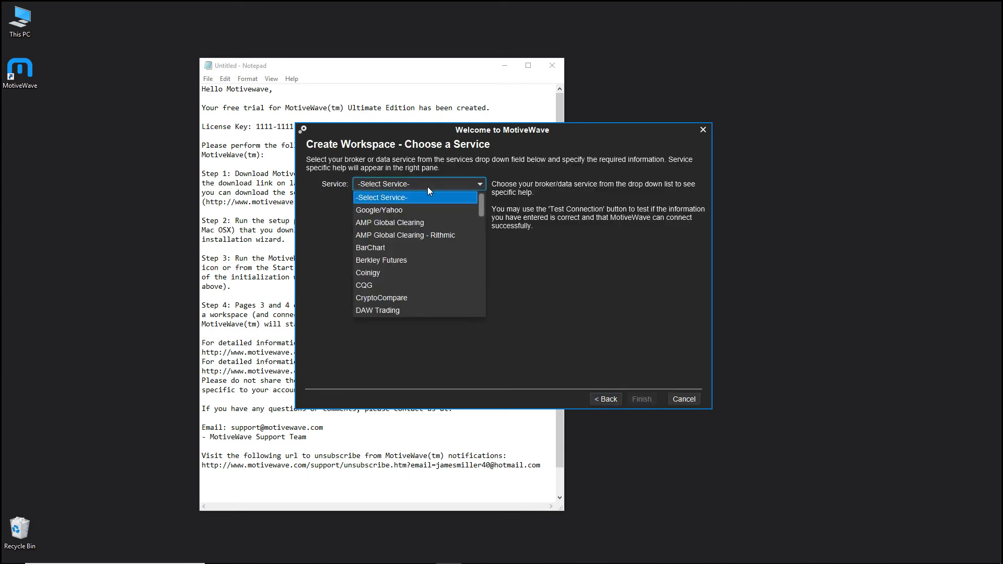
mouse_move(482, 203)
left_mouse_down()
mouse_move(483, 309)
mouse_move(481, 190)
left_mouse_up()
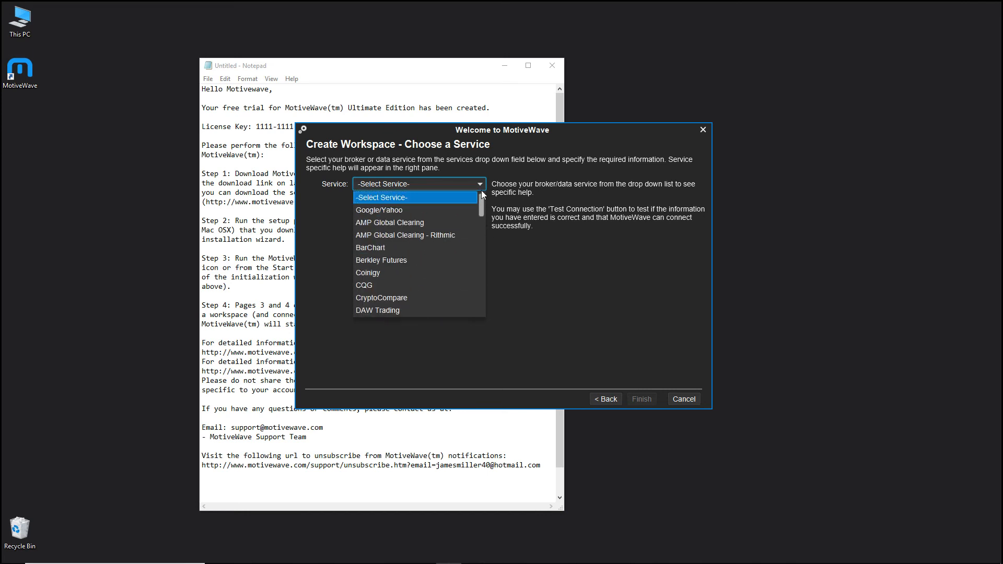
left_click(406, 211)
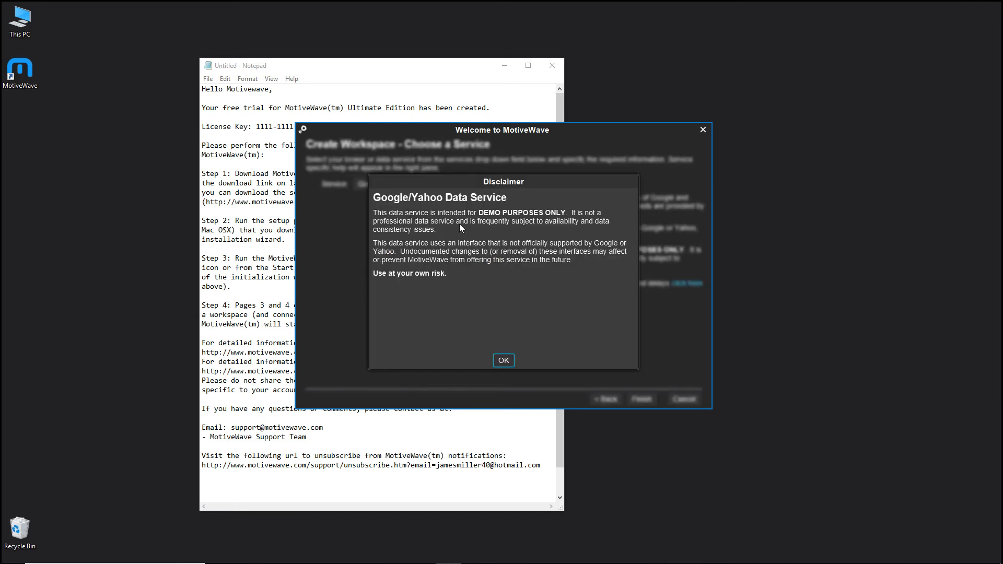
left_click(503, 360)
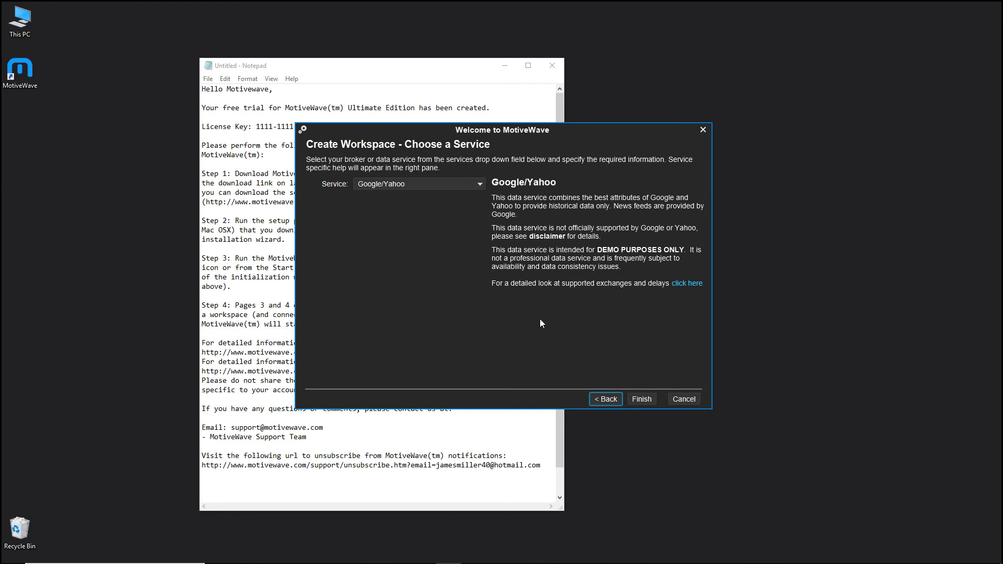
left_click(640, 399)
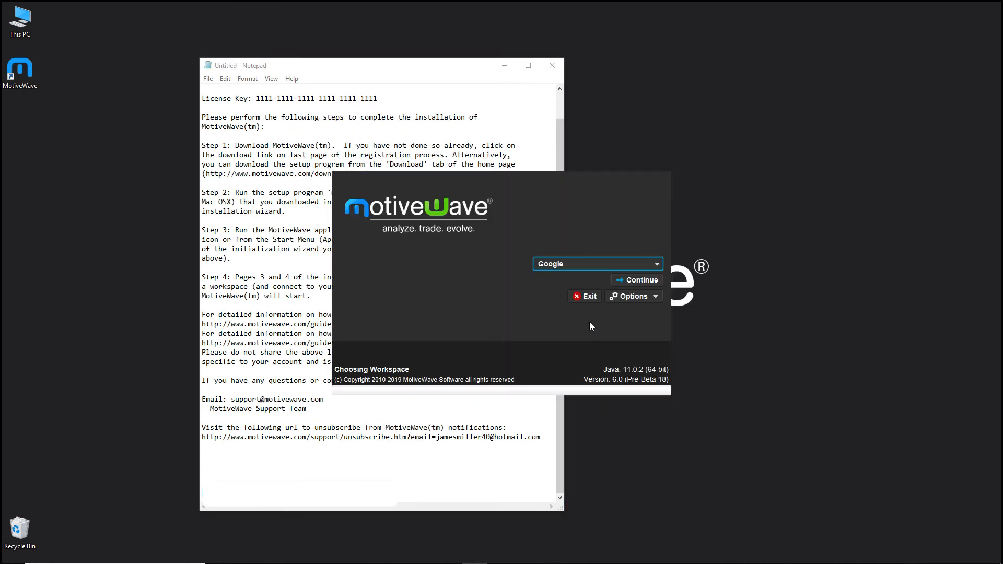
- Close the Notepad message without saving and start MotiveWave with the Google workspace, acknowledging the trial notice
left_click(553, 66)
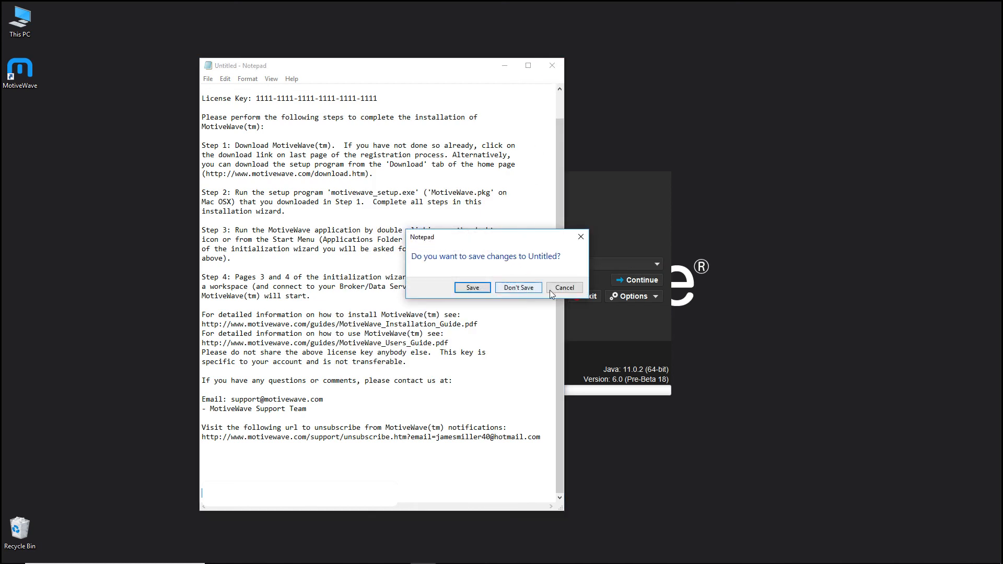
left_click(519, 288)
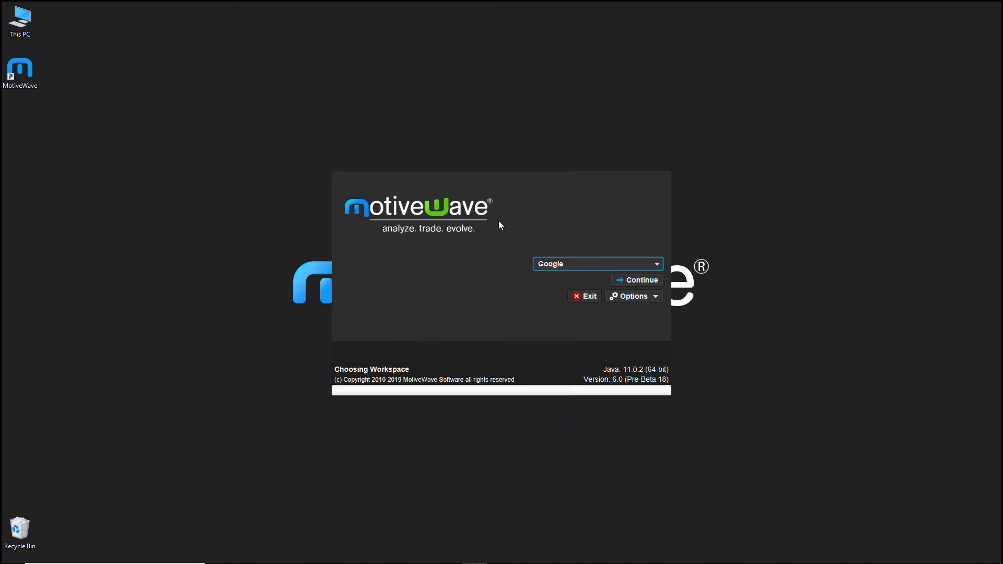
left_click(640, 281)
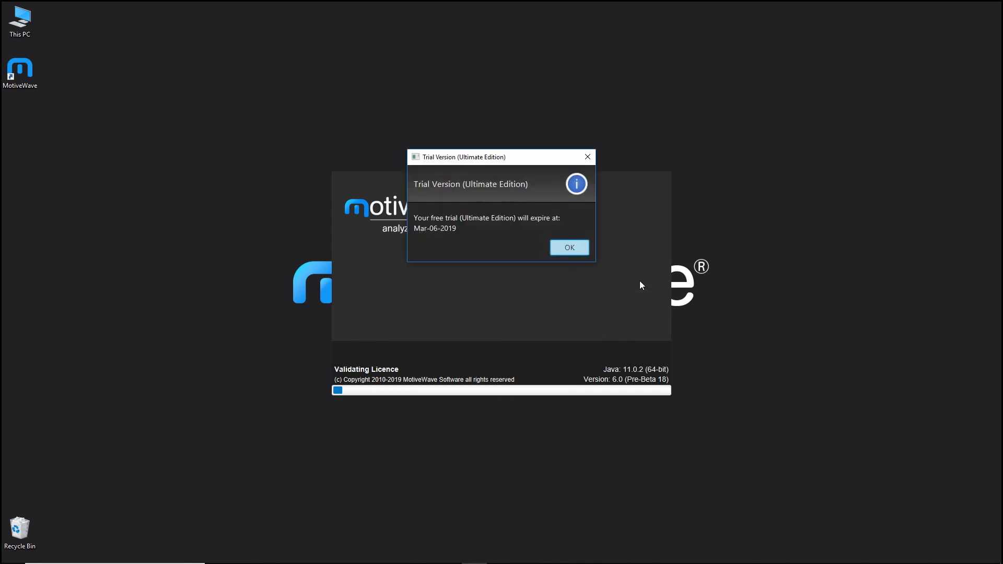
left_click(560, 248)
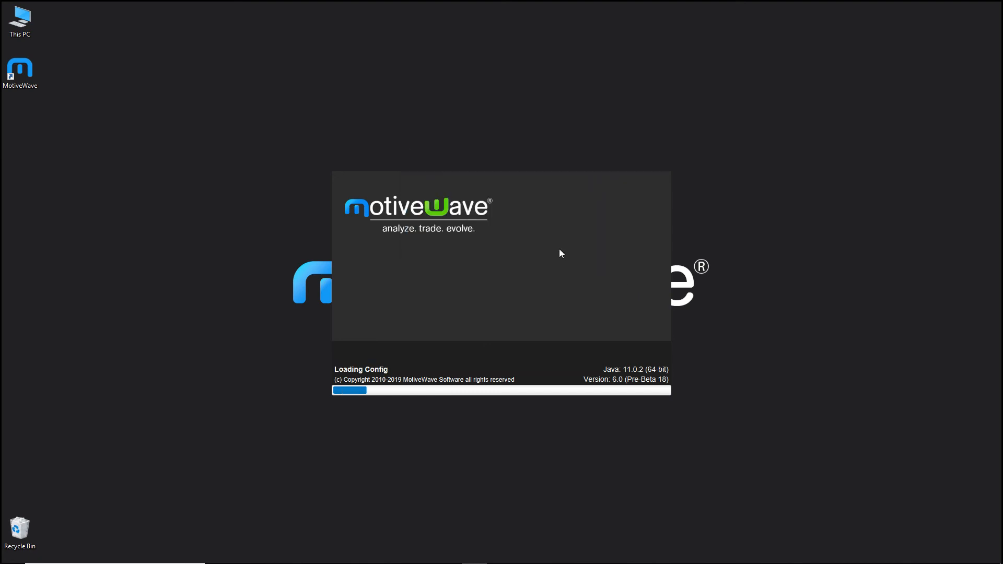